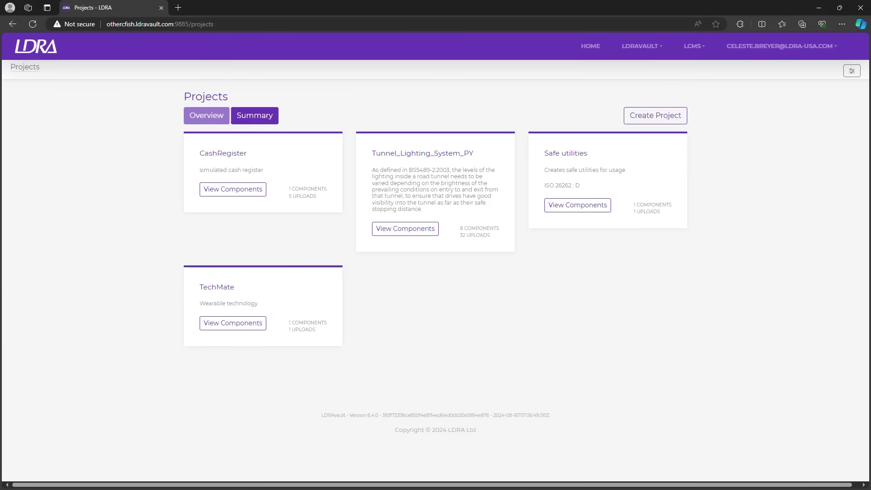
# Open the Tunnel_Lighting_System_PY components: Cpp_tunnel_demo.exe, Lamps and Cell.
pyautogui.click(402, 231)
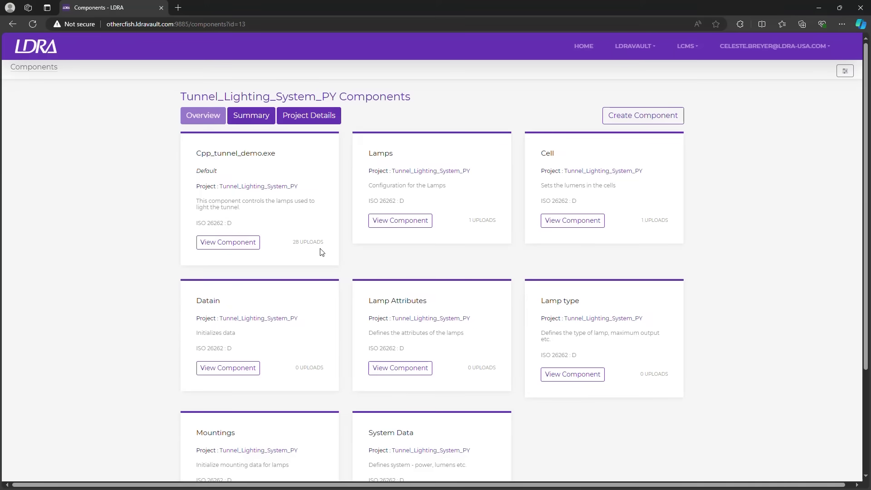
# Open Cpp_tunnel_demo.exe and review its 353 violations, 81% statement and 34% MC/DC coverage.
pyautogui.click(227, 243)
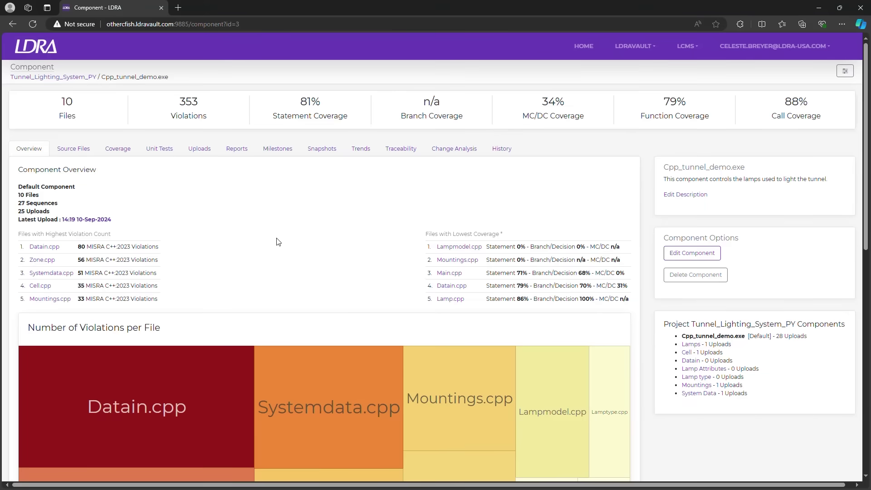
pyautogui.scroll(-3, 279, 245)
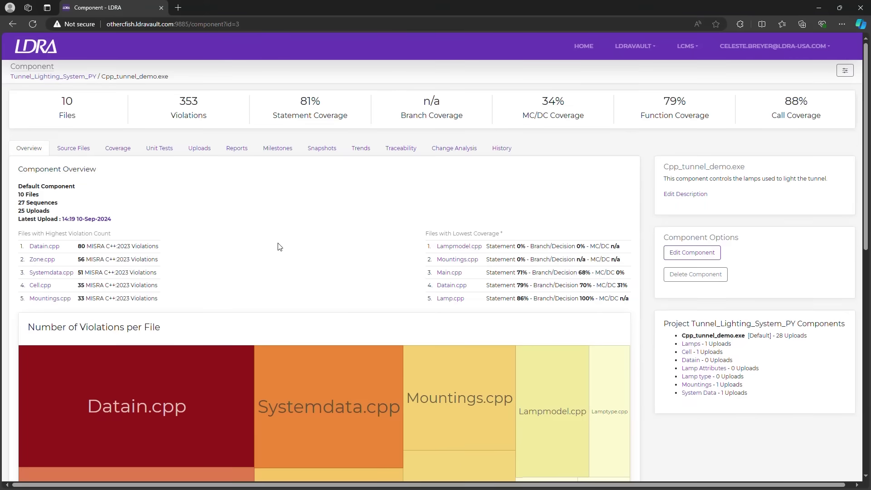
pyautogui.scroll(-7, 279, 247)
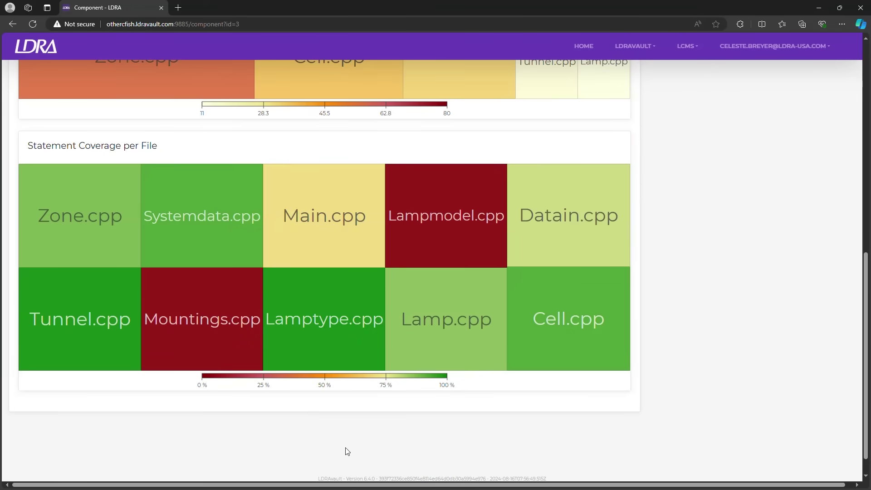
pyautogui.scroll(2, 348, 402)
pyautogui.scroll(8, 347, 396)
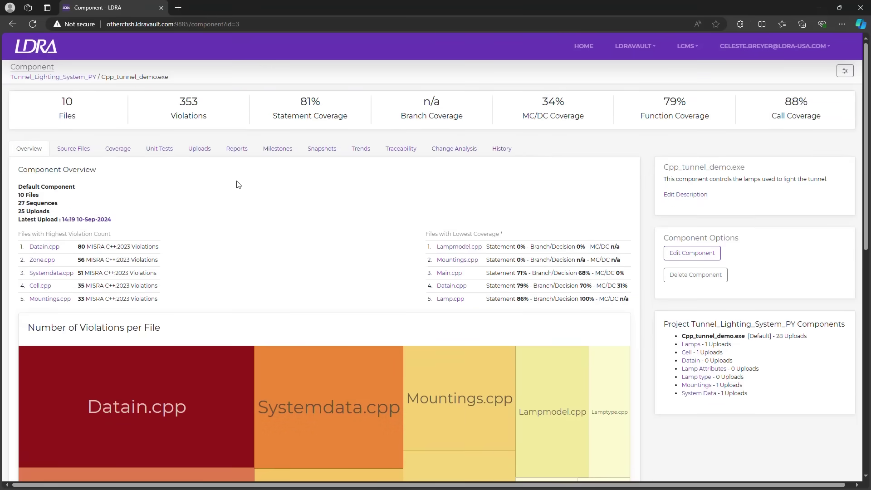
# Show the ten C++ source files of Cpp_tunnel_demo.exe with per-file procedures, violations and coverage.
pyautogui.click(77, 151)
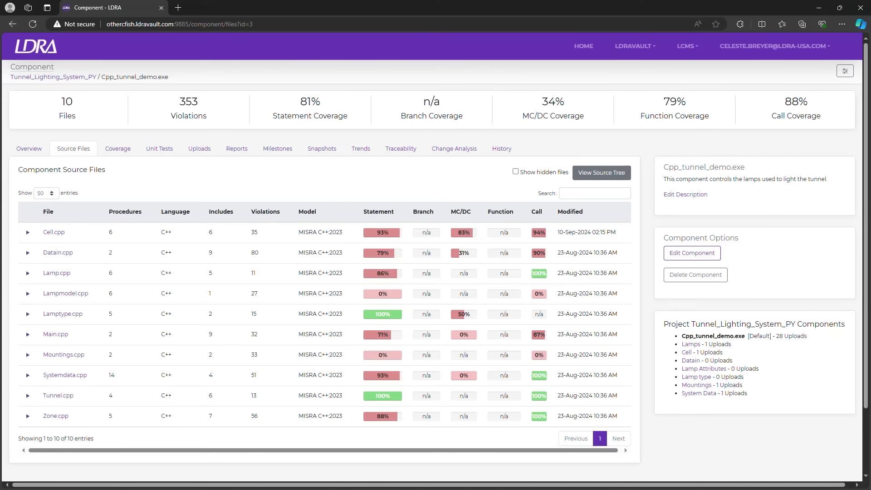
# Review the Coverage page: best 96% statement, 48% MC/DC, plus per-file heatmap and table.
pyautogui.click(127, 152)
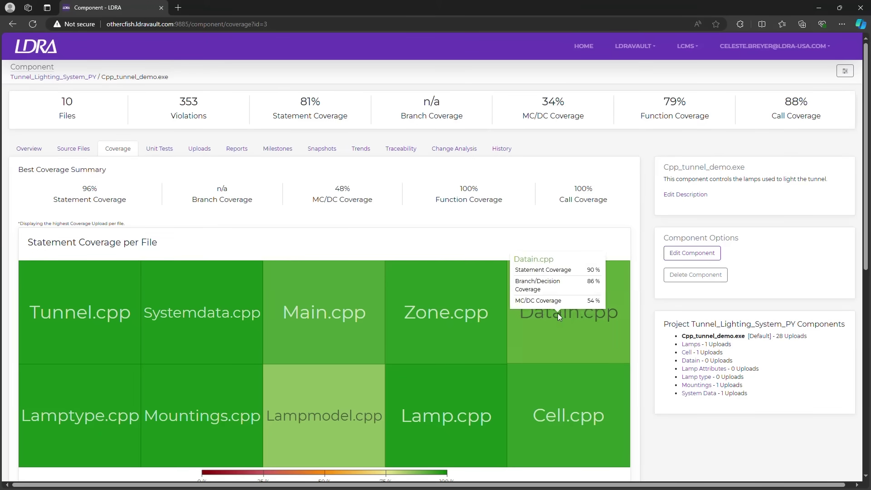
pyautogui.scroll(-5, 581, 319)
pyautogui.scroll(-2, 584, 322)
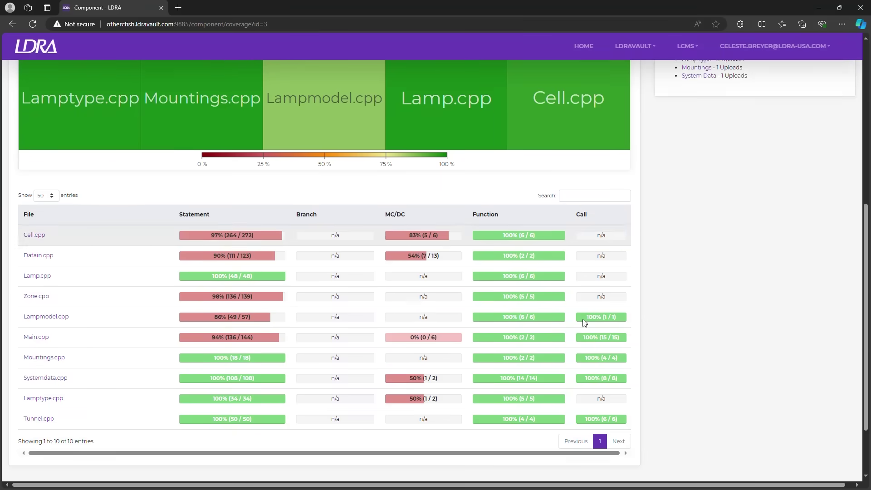
pyautogui.scroll(-1, 583, 321)
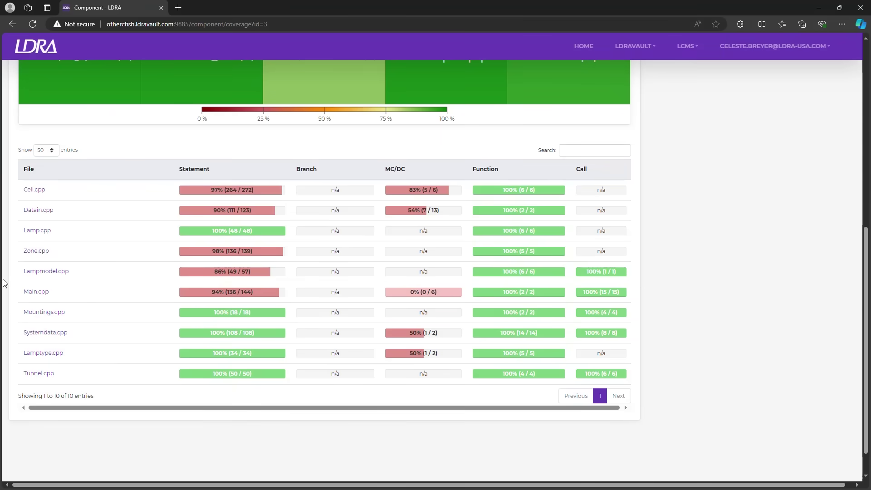
pyautogui.scroll(8, 449, 282)
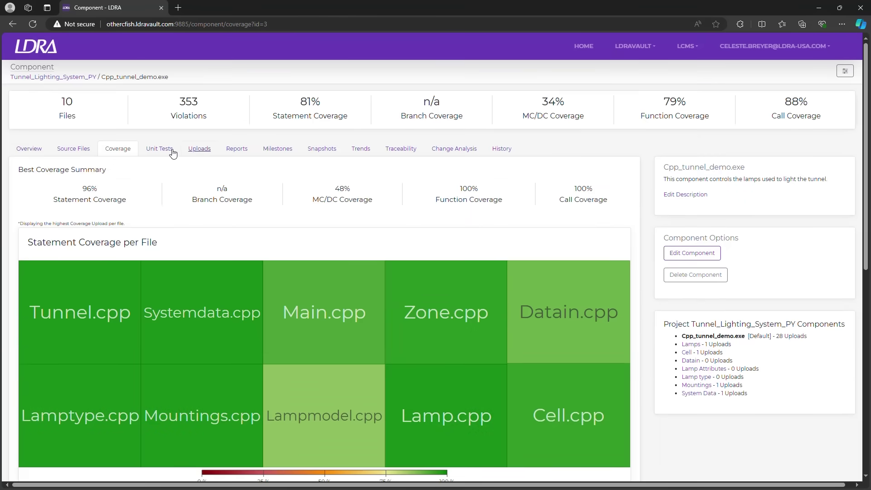
# Show the Cpp_tunnel_demo.exe upload list with each upload's date, model, violations and coverage.
pyautogui.click(200, 152)
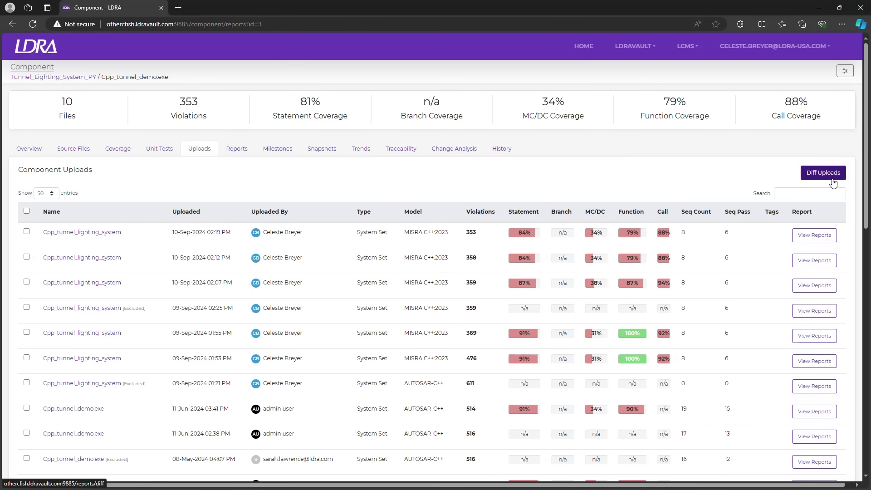
# Review trend charts for violations, coverage, cyclomatic complexity, unit test pass rate and file count.
pyautogui.click(367, 149)
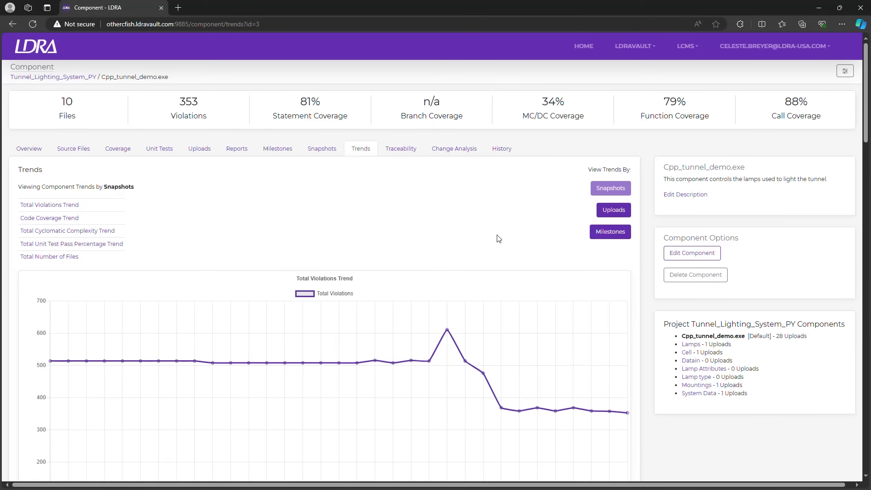
pyautogui.scroll(-6, 453, 240)
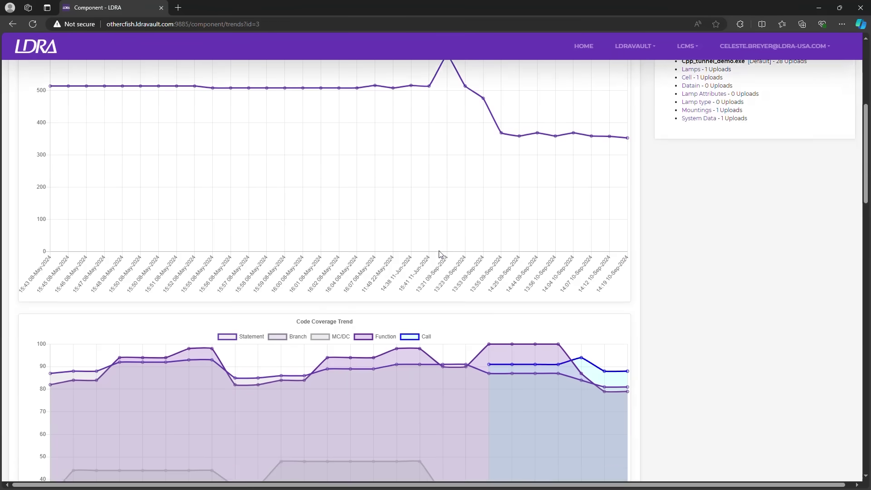
pyautogui.scroll(-3, 438, 253)
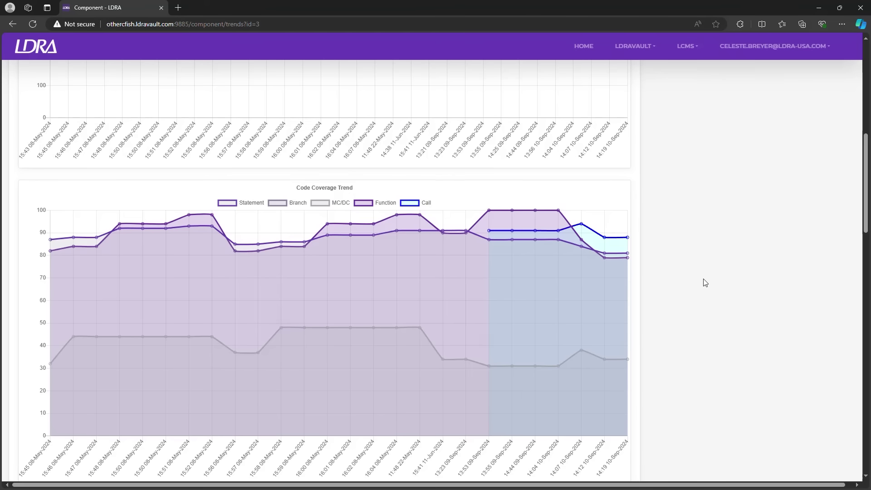
pyautogui.scroll(-1, 705, 282)
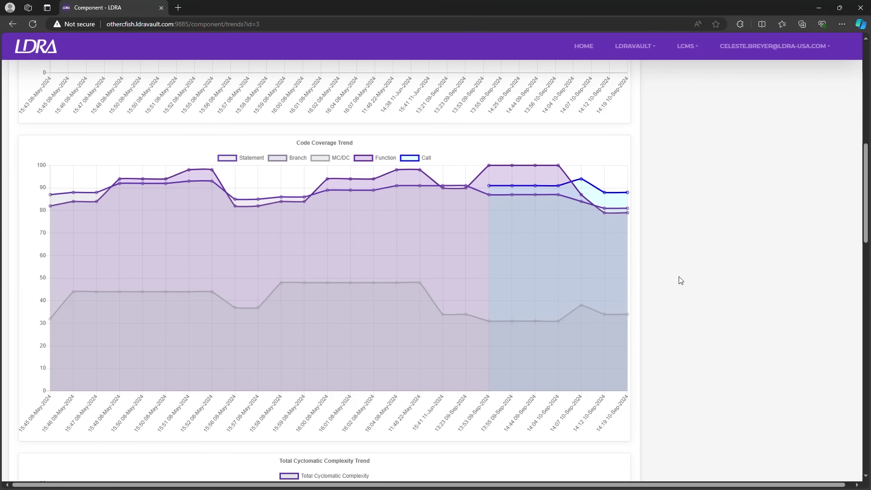
pyautogui.scroll(-2, 681, 280)
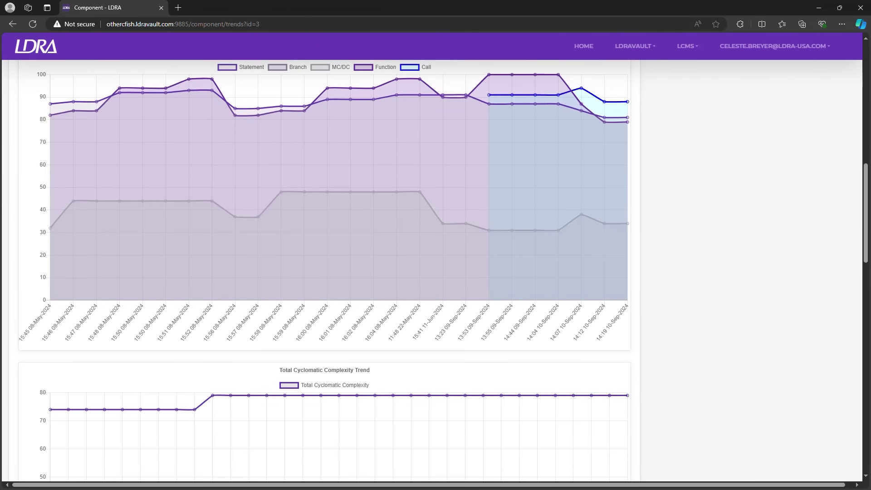
pyautogui.scroll(-6, 642, 286)
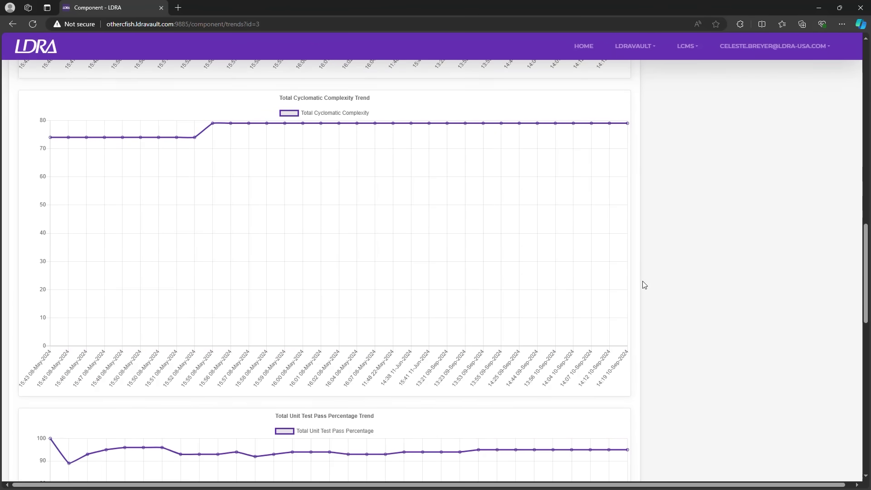
pyautogui.scroll(-7, 646, 286)
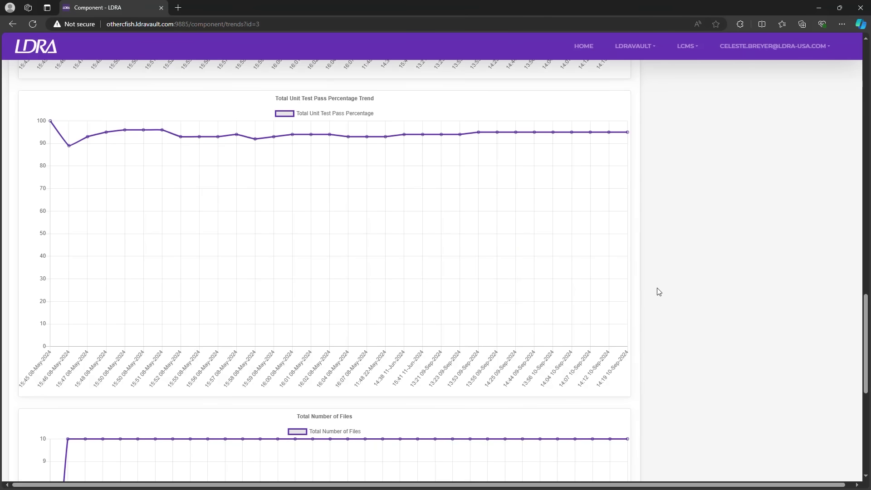
pyautogui.scroll(-6, 658, 292)
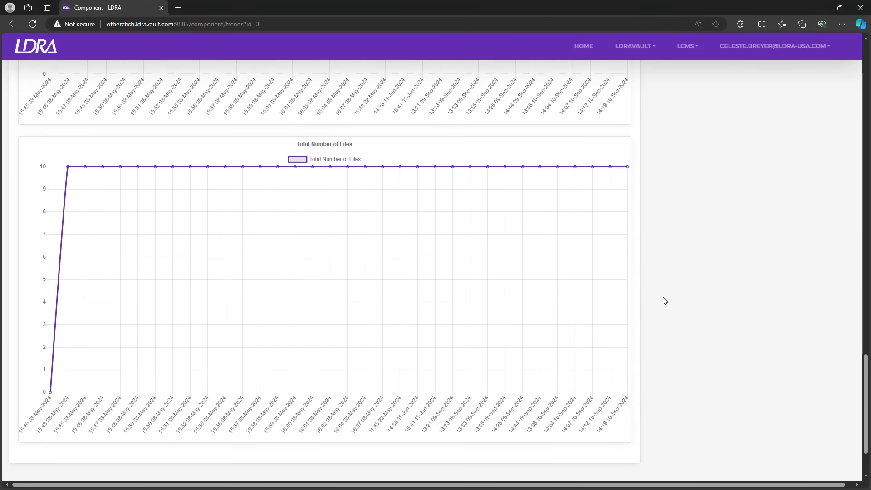
pyautogui.scroll(20, 614, 272)
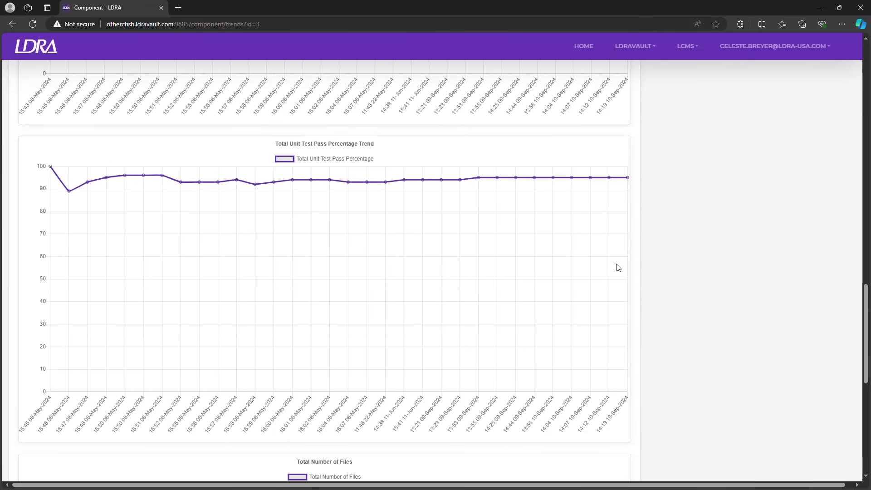
pyautogui.scroll(2, 598, 249)
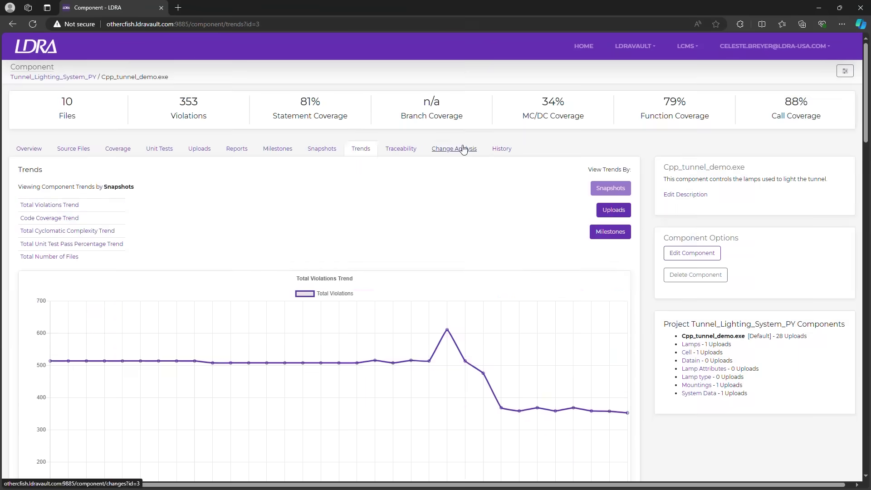
# Review change analysis: Cell needing regression, new sequences, and changed file Cell.cpp.
pyautogui.click(455, 148)
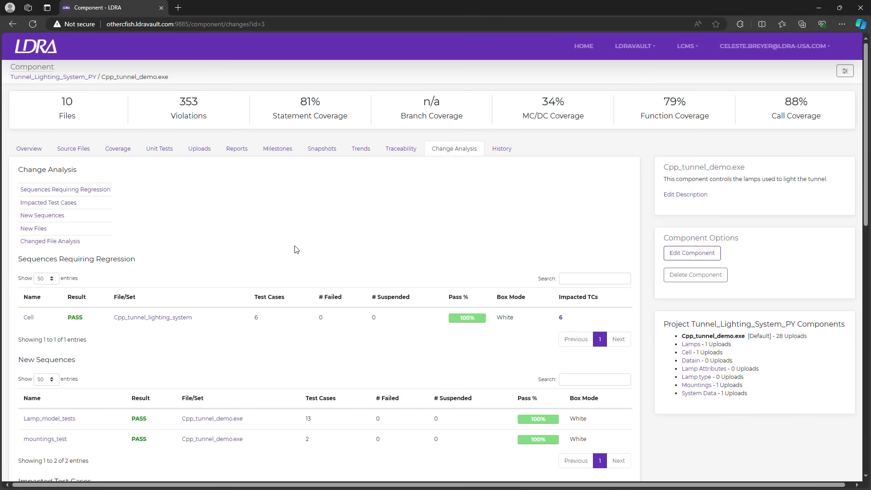
pyautogui.scroll(-5, 295, 249)
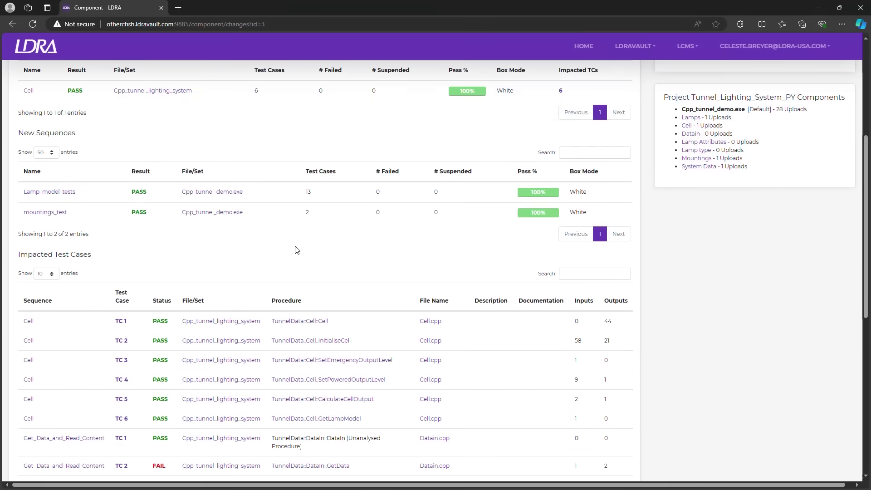
pyautogui.scroll(-1, 268, 241)
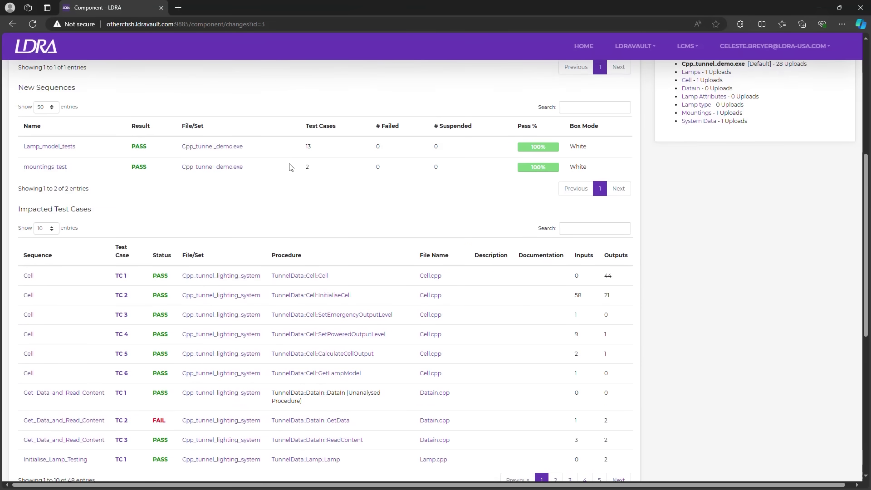
pyautogui.scroll(-2, 343, 286)
pyautogui.scroll(-1, 345, 291)
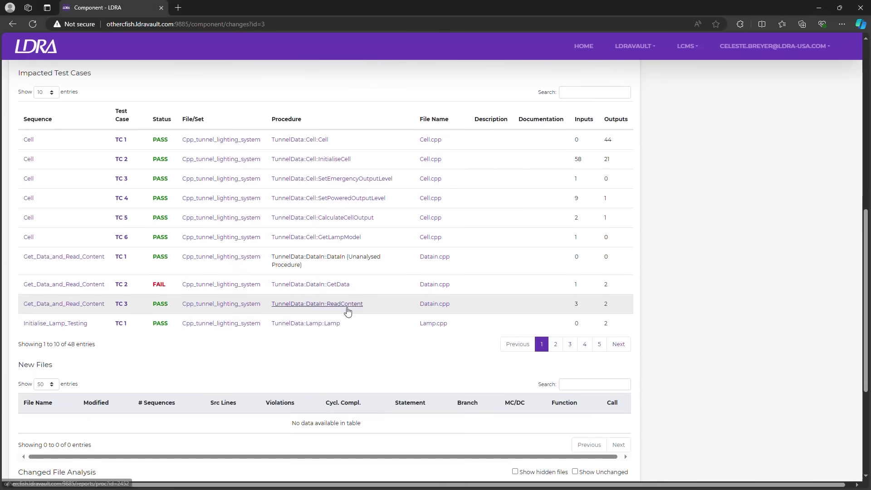
pyautogui.scroll(-3, 358, 276)
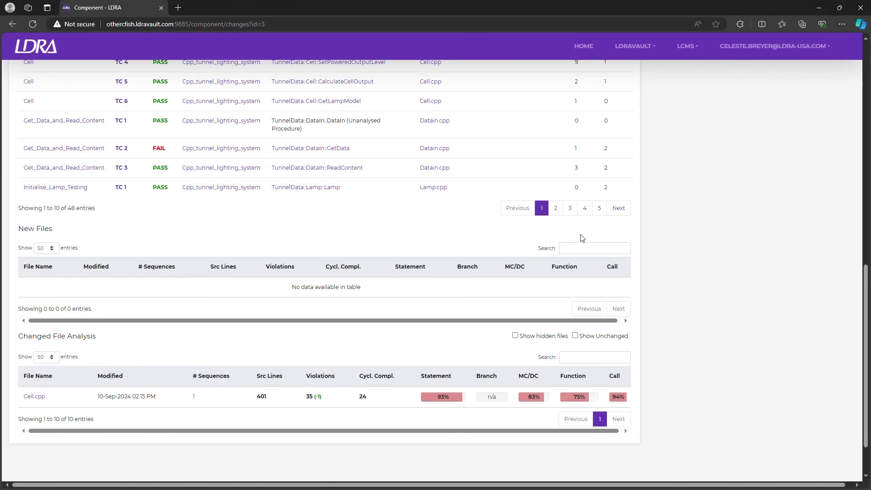
pyautogui.scroll(12, 582, 239)
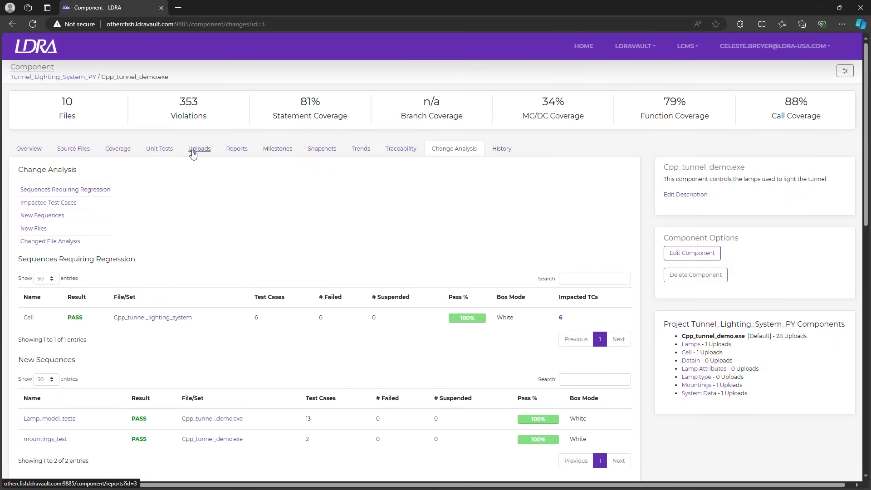
# Open the latest Cpp_tunnel_lighting_system upload showing 353 MISRA C++:2023 violations and 84% statement coverage.
pyautogui.click(199, 152)
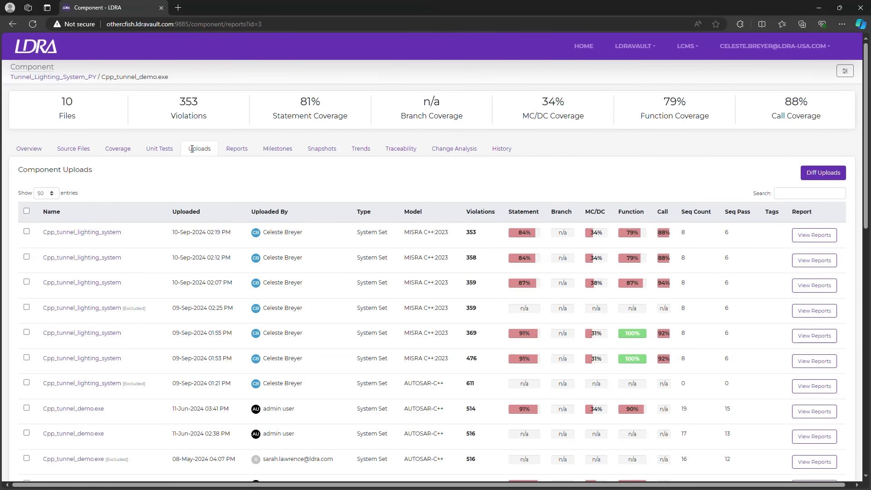
pyautogui.click(98, 233)
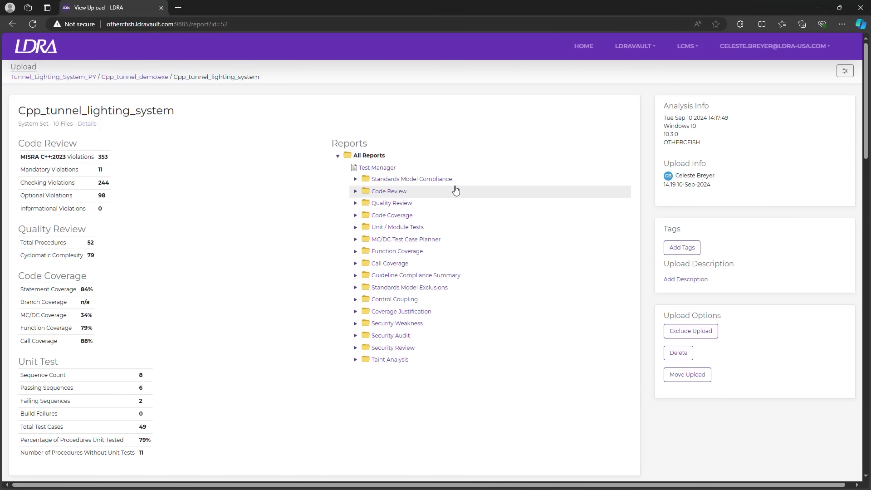
# Open the Standards Model Compliance report showing 72% MISRA C++:2023 compliance and 562 violations.
pyautogui.click(442, 181)
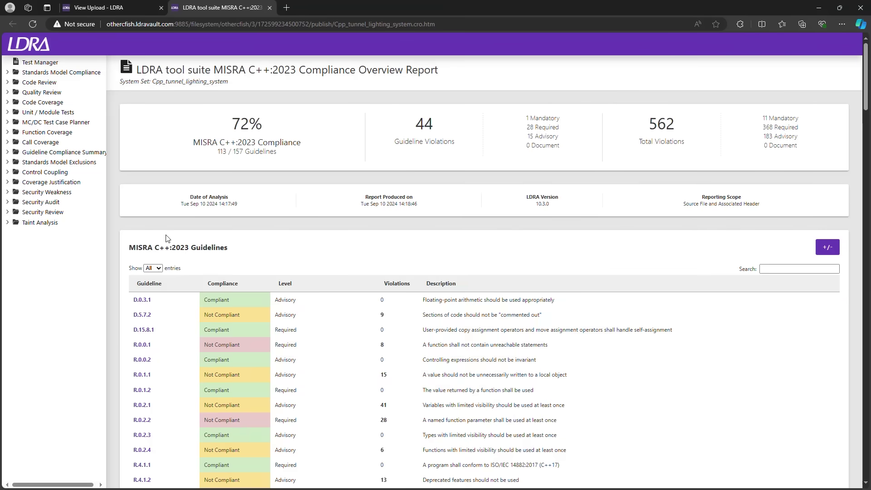